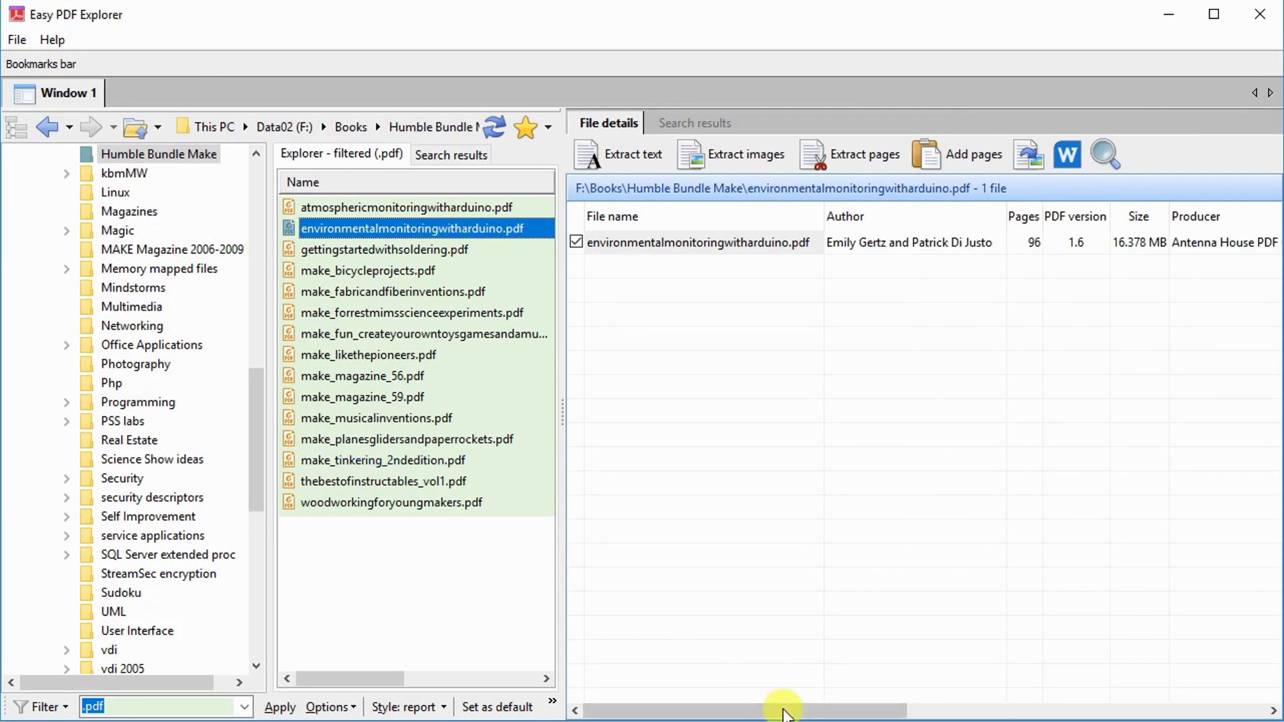
Step: Select all 15 PDFs, from atmosphericmonitoringwitharduino.pdf through the last file in the list
{"action": "left_click_drag", "start_coordinate": [782, 712], "coordinate": [749, 712]}
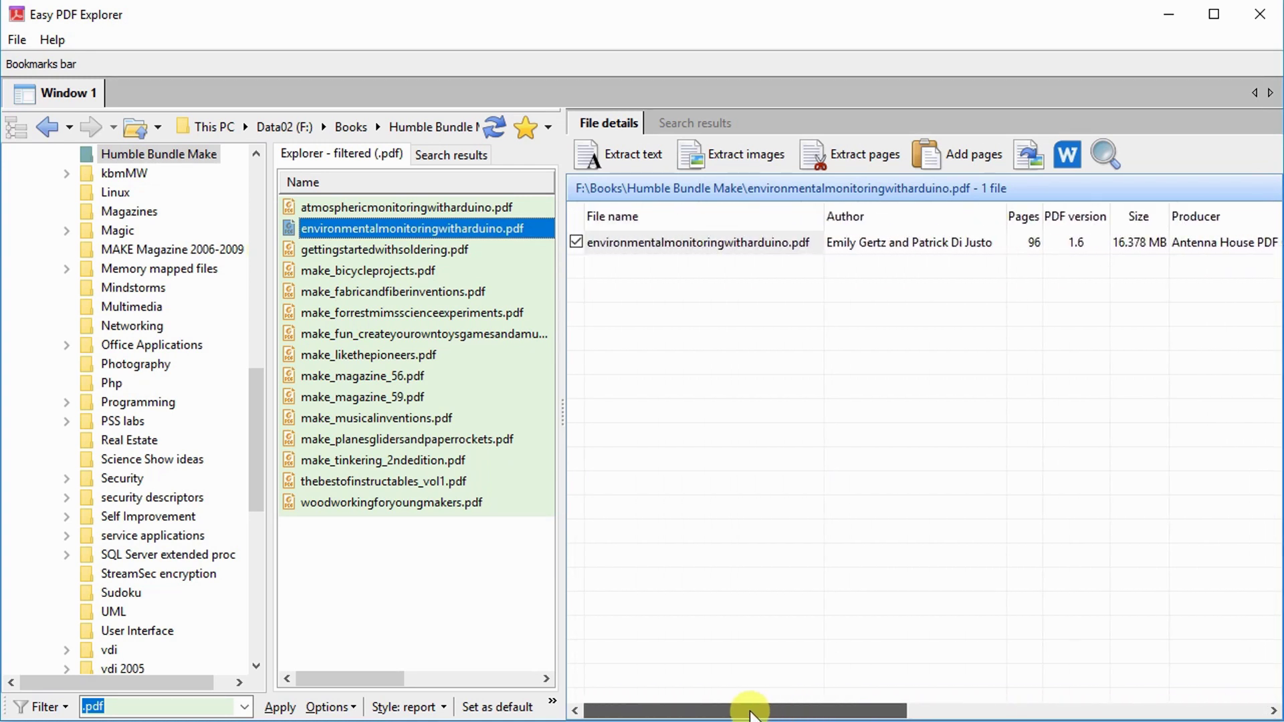
{"action": "left_click", "coordinate": [493, 208]}
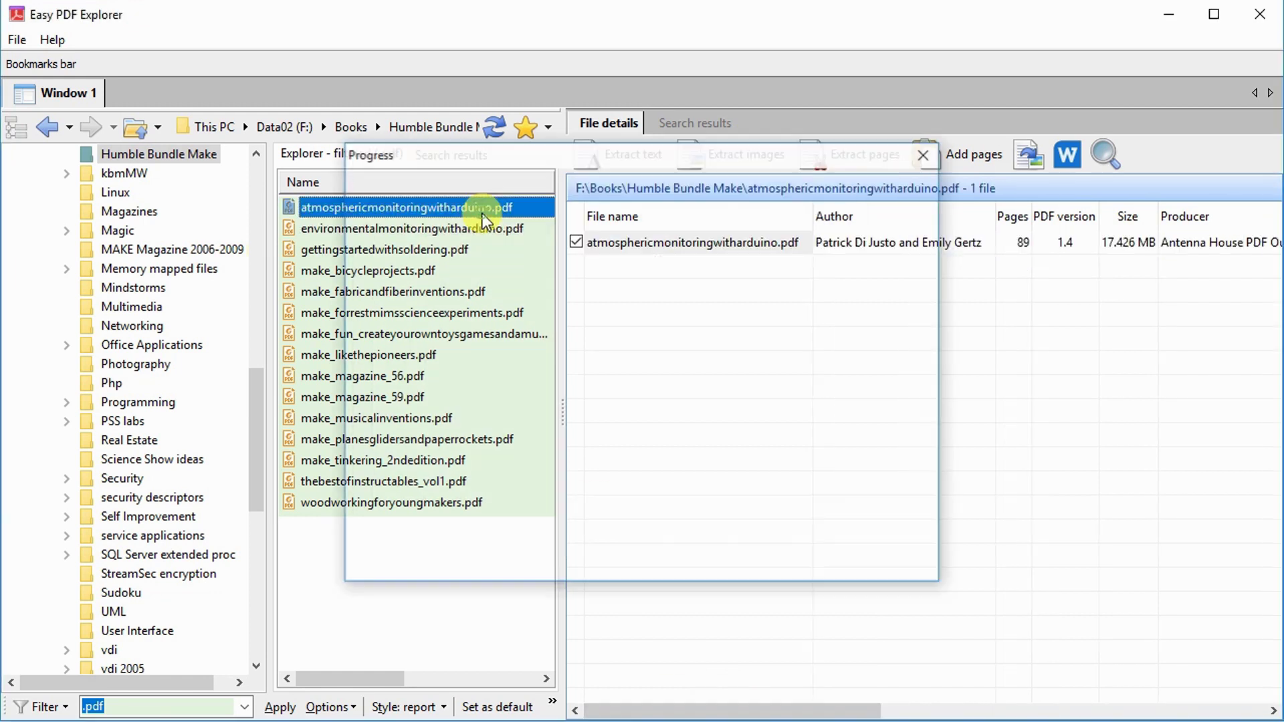
{"action": "left_click", "coordinate": [406, 506], "text": "shift"}
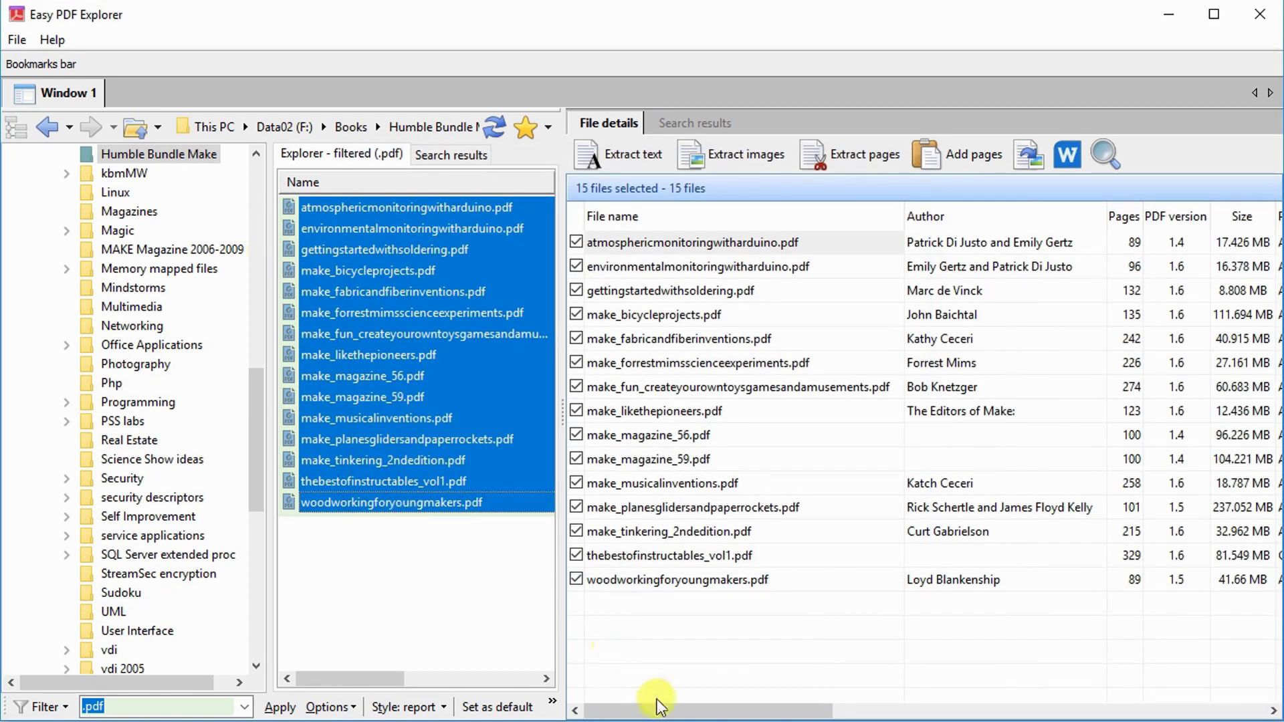
{"action": "left_click_drag", "start_coordinate": [661, 707], "coordinate": [602, 669]}
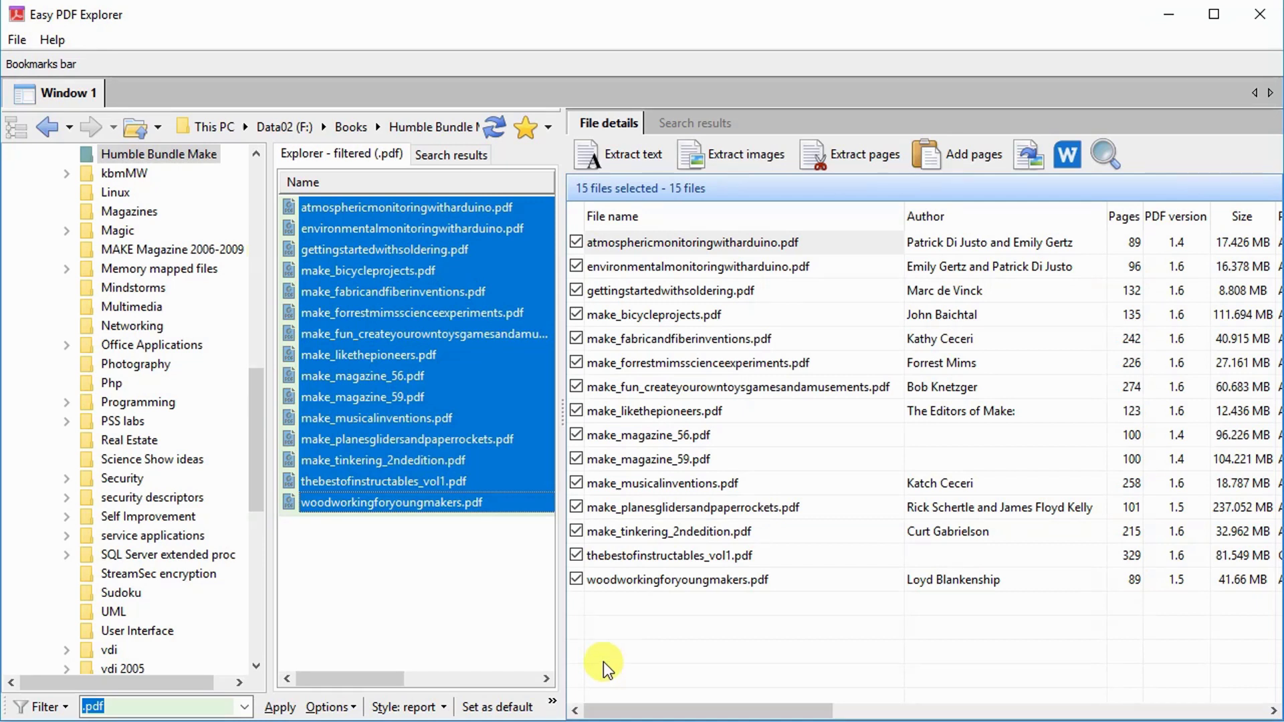
Step: Extract text from all 15 PDFs into F:\export\text with default naming, then view the environmental monitoring output
{"action": "left_click", "coordinate": [635, 159]}
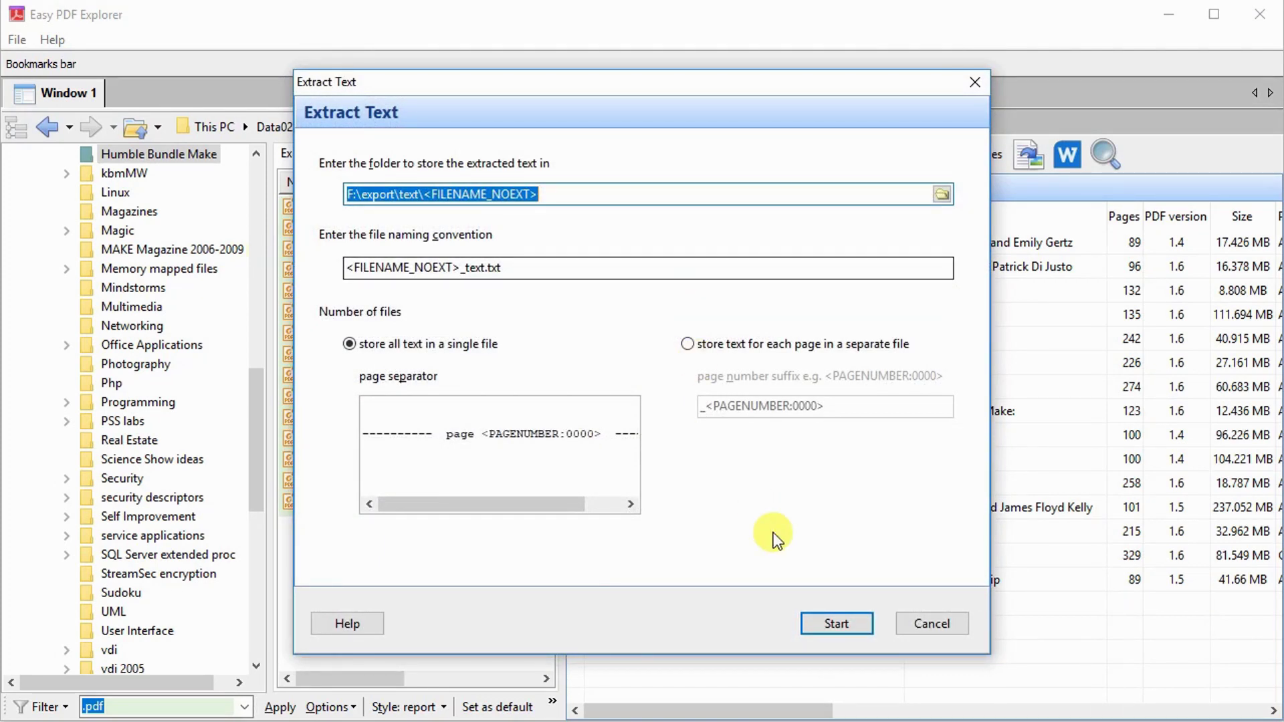
{"action": "left_click", "coordinate": [820, 618]}
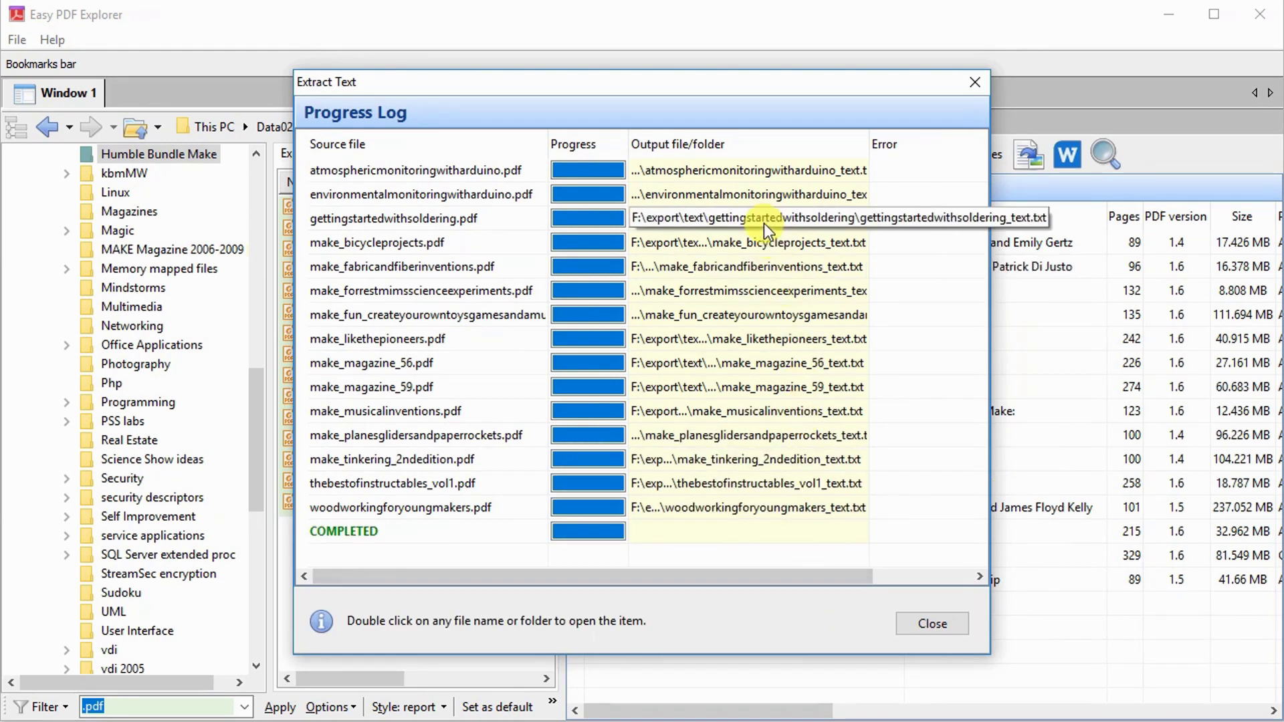
{"action": "double_click", "coordinate": [797, 195]}
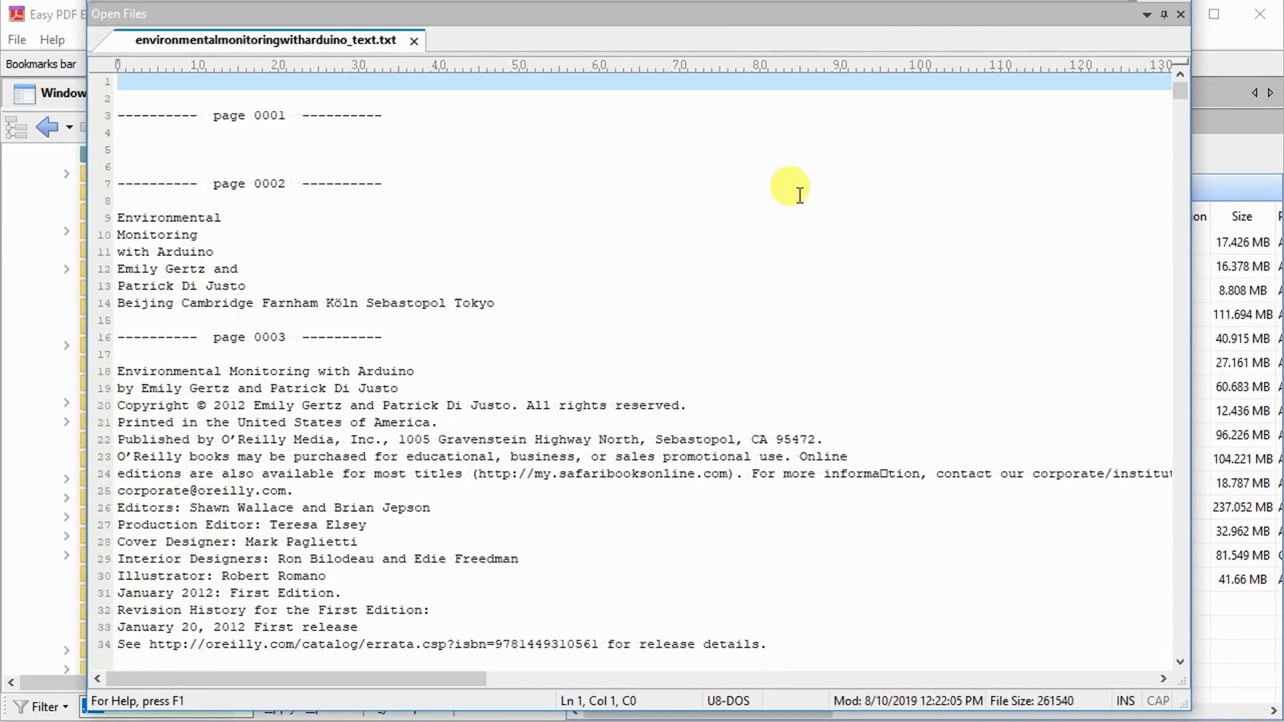
{"action": "scroll", "coordinate": [801, 193], "scroll_direction": "down", "scroll_amount": 10}
{"action": "scroll", "coordinate": [802, 193], "scroll_direction": "down", "scroll_amount": 20}
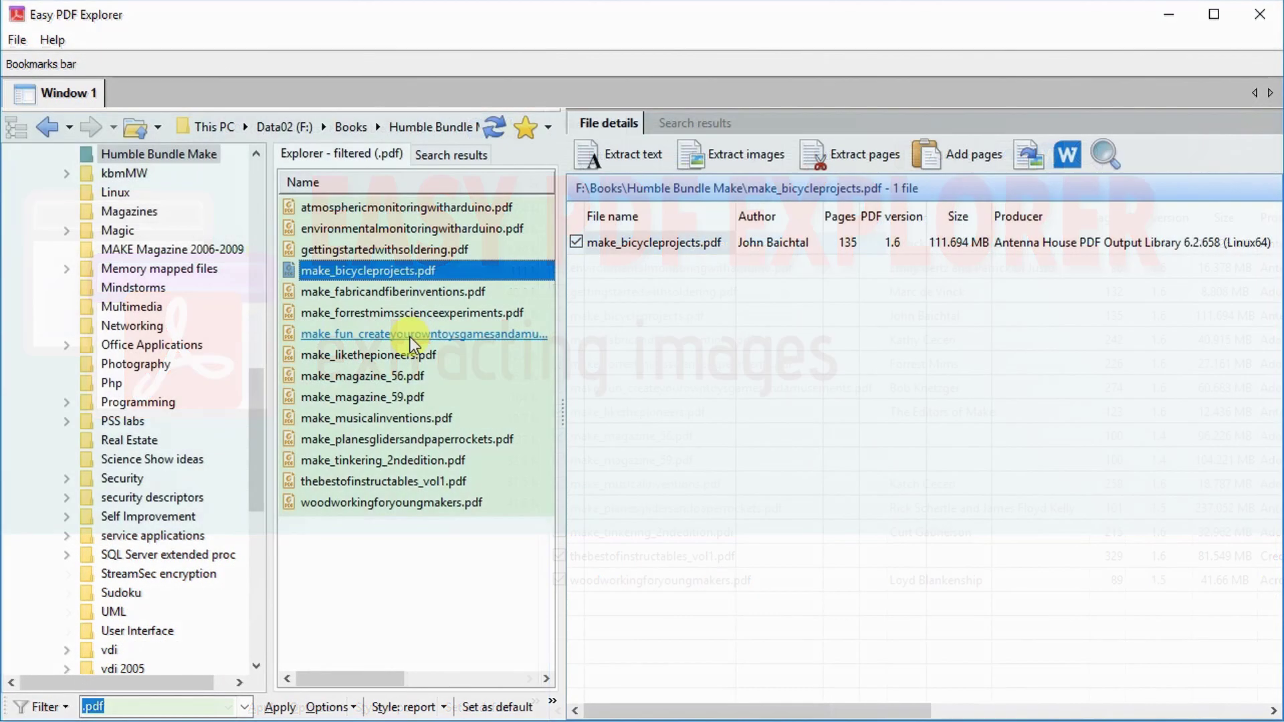
Step: Select the four Make project PDFs and extract their images into F:\export\images
{"action": "left_click", "coordinate": [410, 336], "text": "shift"}
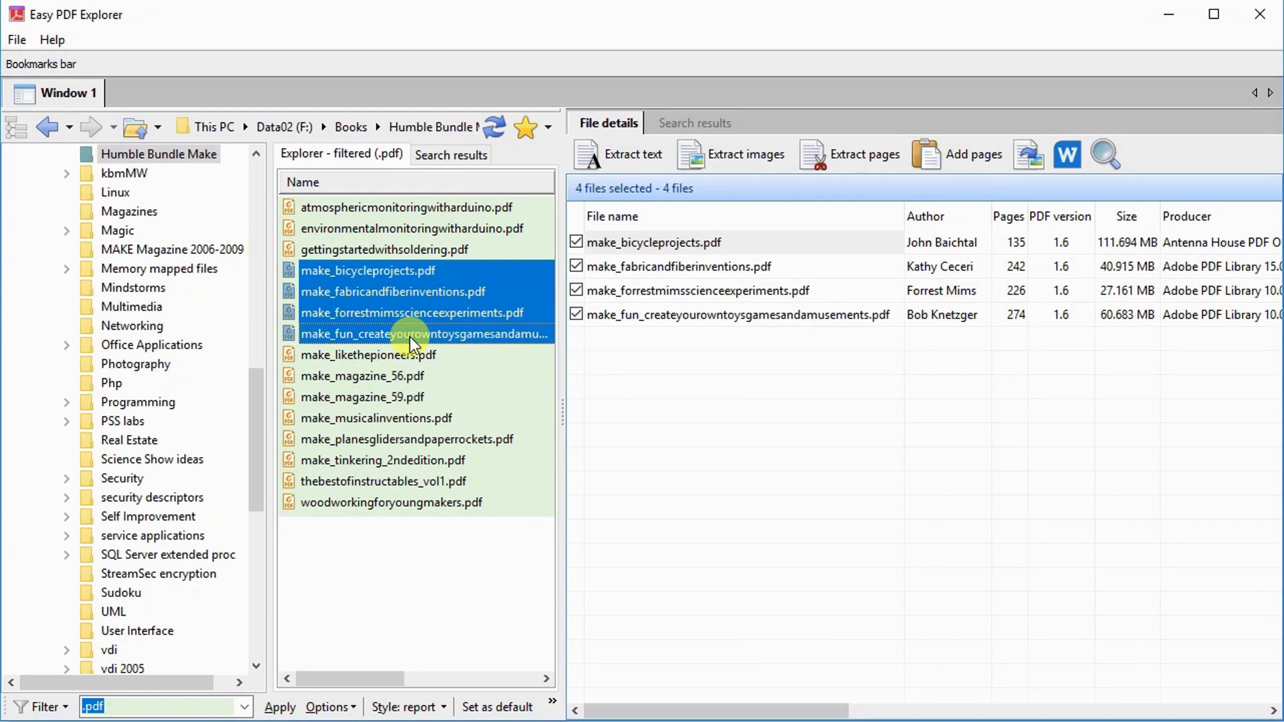
{"action": "left_click", "coordinate": [762, 153]}
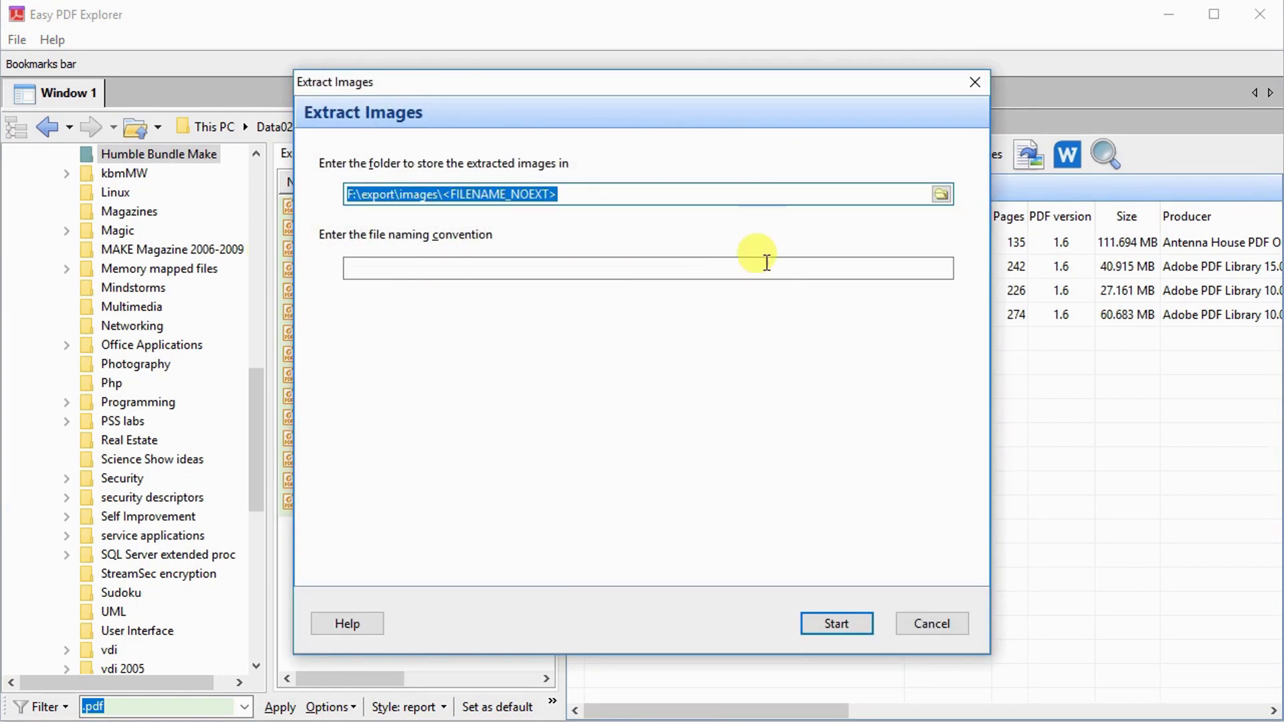
{"action": "left_click", "coordinate": [837, 624]}
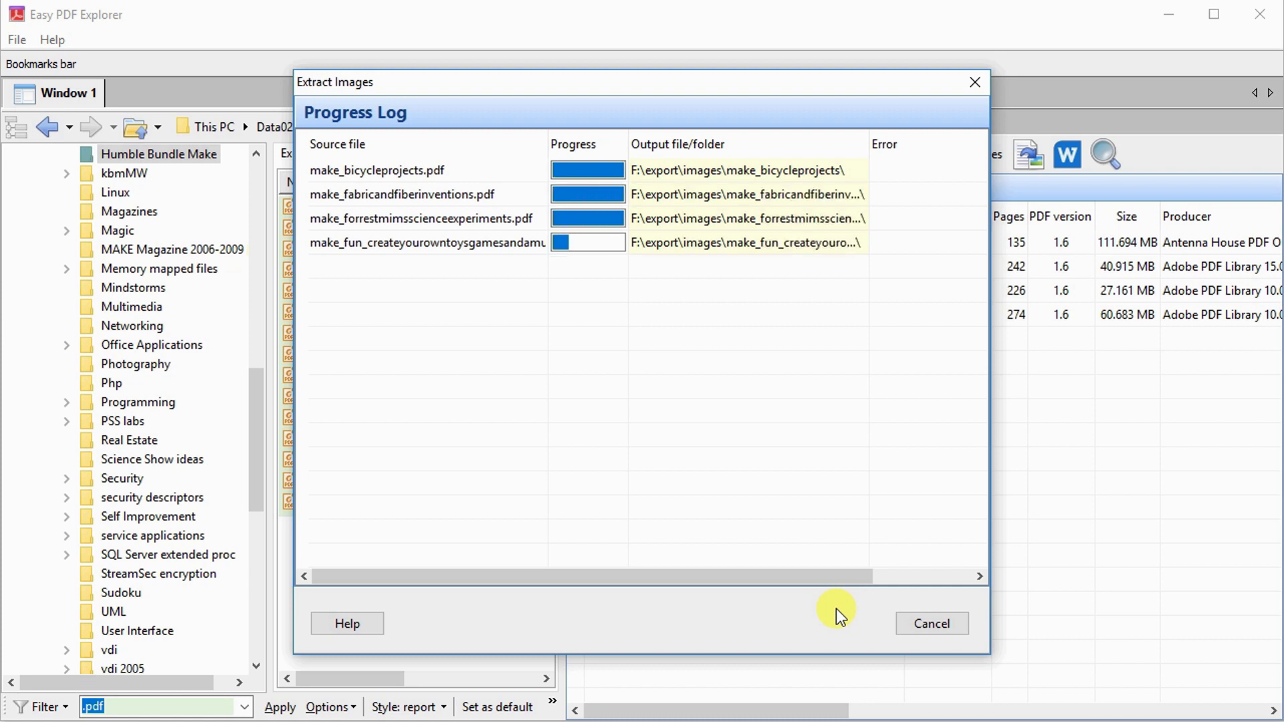
Step: Browse the bicycle-projects and fabric-inventions image folders, then open the toys-and-games images folder
{"action": "double_click", "coordinate": [777, 168]}
{"action": "scroll", "coordinate": [768, 346], "scroll_direction": "down", "scroll_amount": 15}
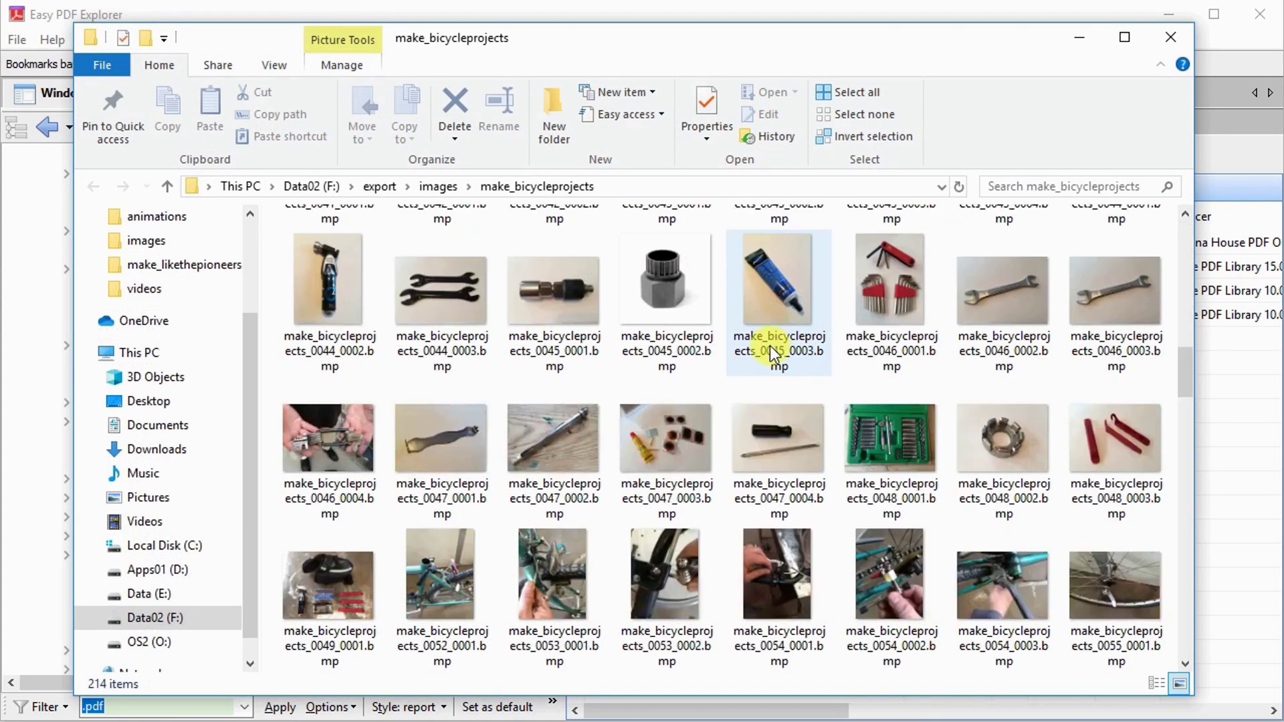
{"action": "key", "text": "alt+F4"}
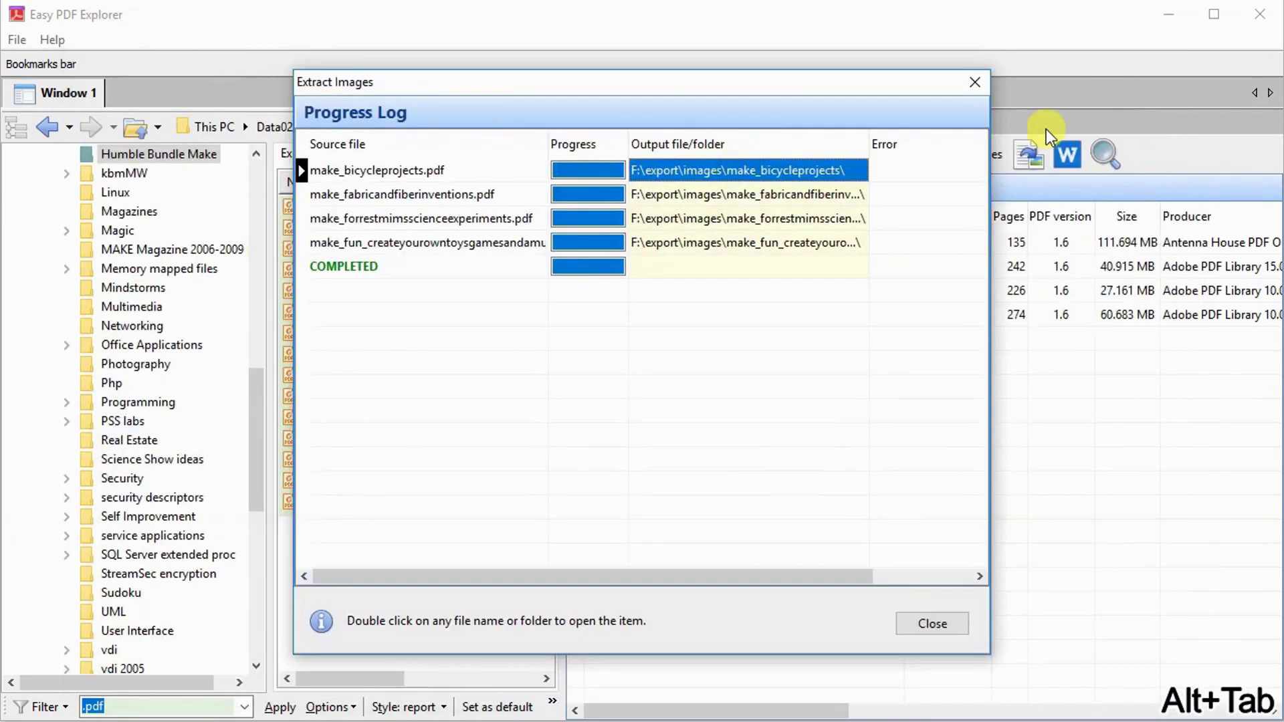
{"action": "double_click", "coordinate": [845, 190]}
{"action": "scroll", "coordinate": [836, 356], "scroll_direction": "down", "scroll_amount": 12}
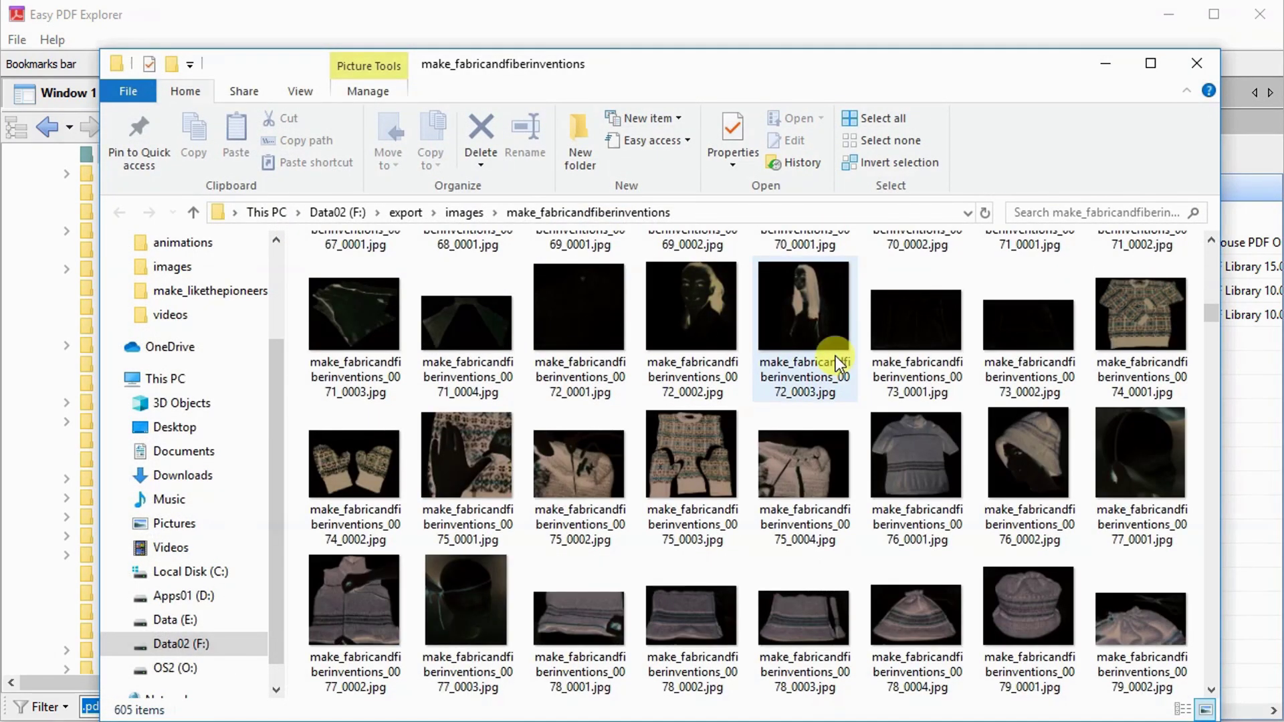
{"action": "key", "text": "alt+Tab"}
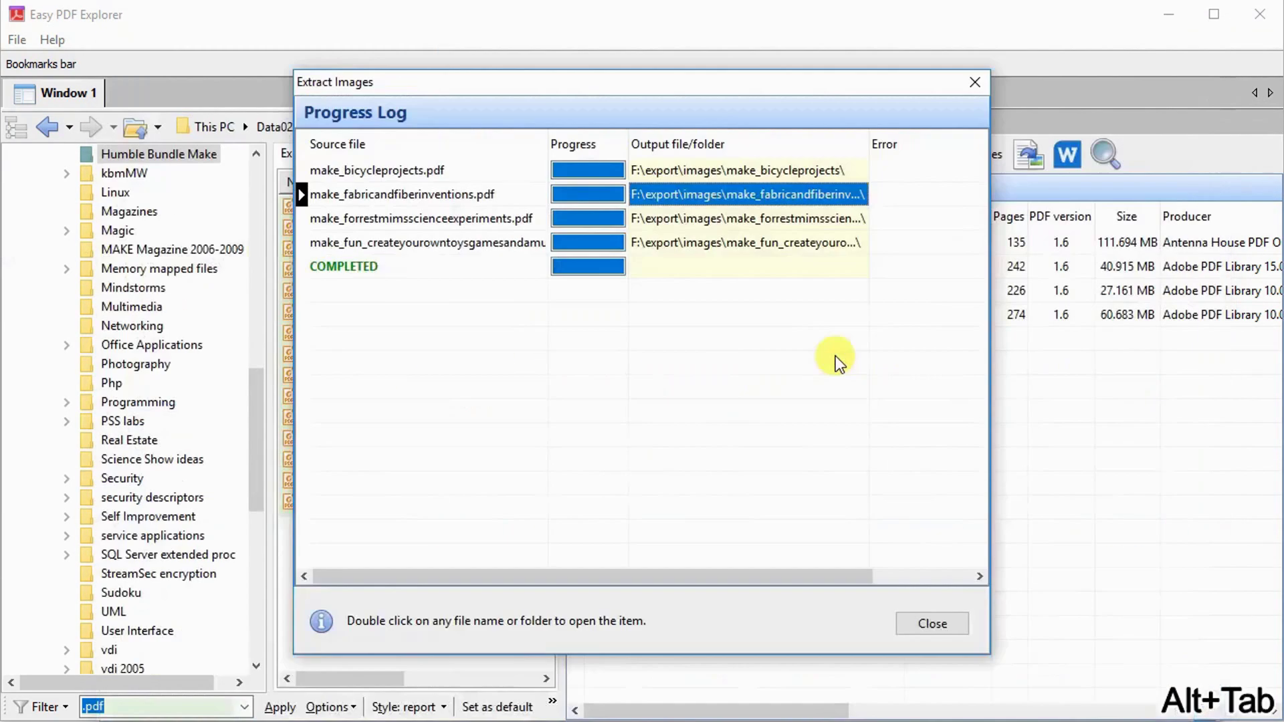
{"action": "double_click", "coordinate": [820, 243]}
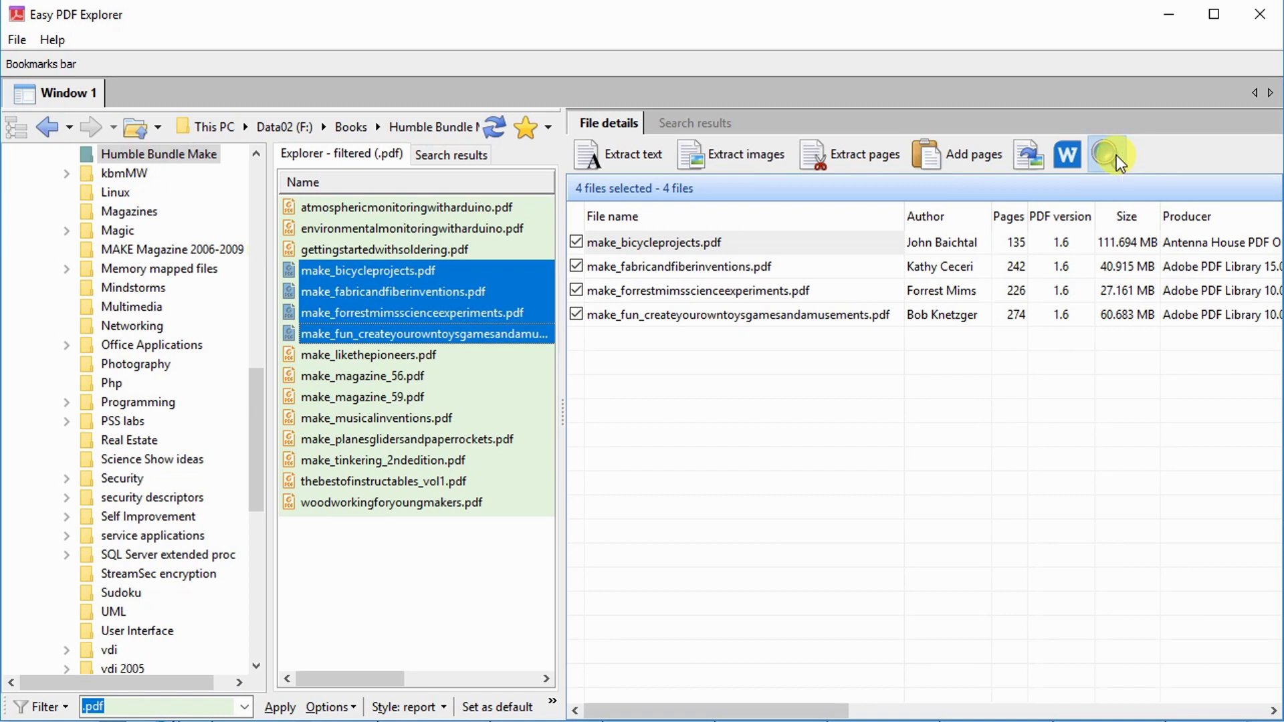
Step: Search the four selected PDFs for the words arduino and motors
{"action": "left_click", "coordinate": [1106, 155]}
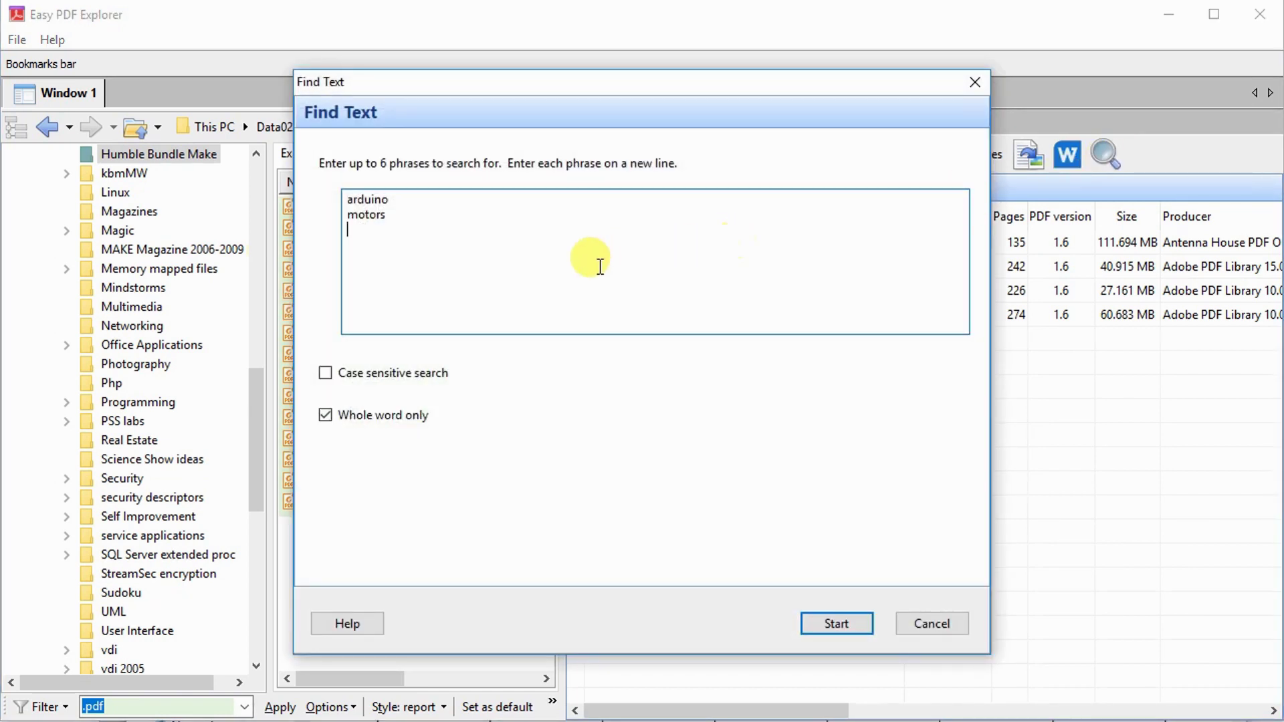
{"action": "left_click", "coordinate": [852, 624]}
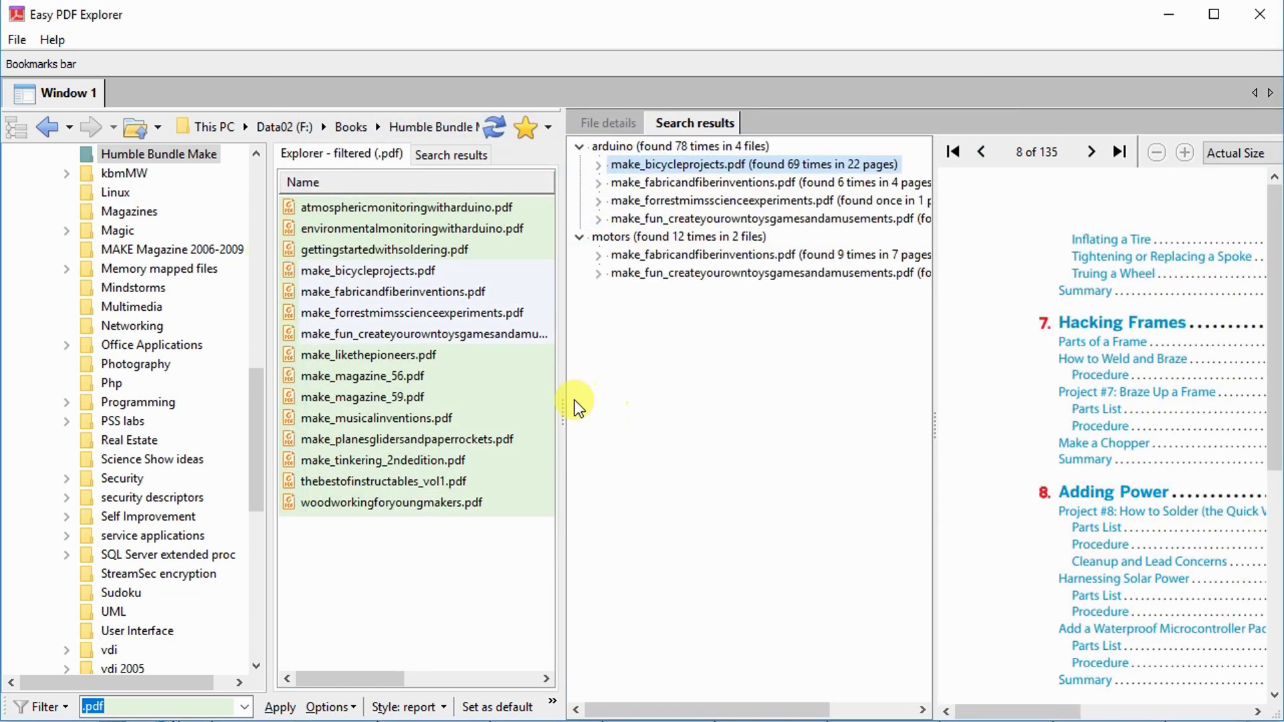
Step: Widen the results pane and preview the bicycle projects book's arduino hits on pages 8 and 88
{"action": "left_click_drag", "start_coordinate": [563, 405], "coordinate": [129, 416]}
{"action": "left_click_drag", "start_coordinate": [496, 336], "coordinate": [587, 337]}
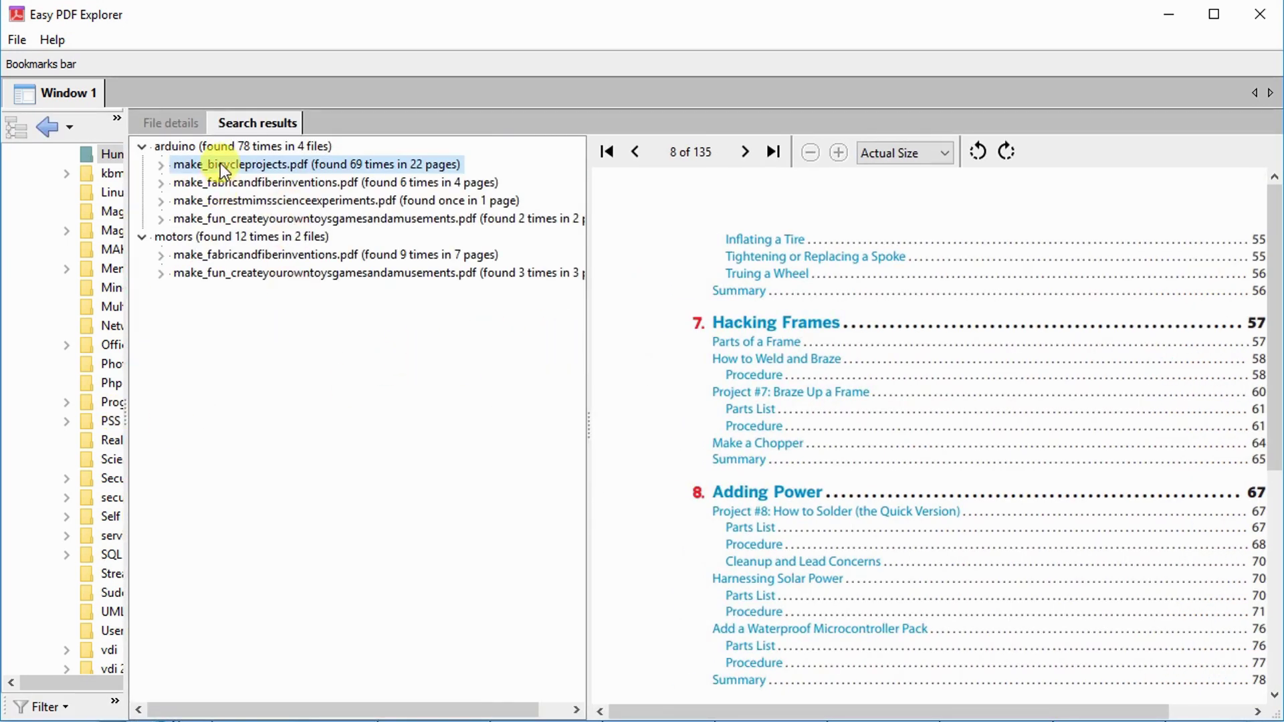
{"action": "left_click", "coordinate": [162, 165]}
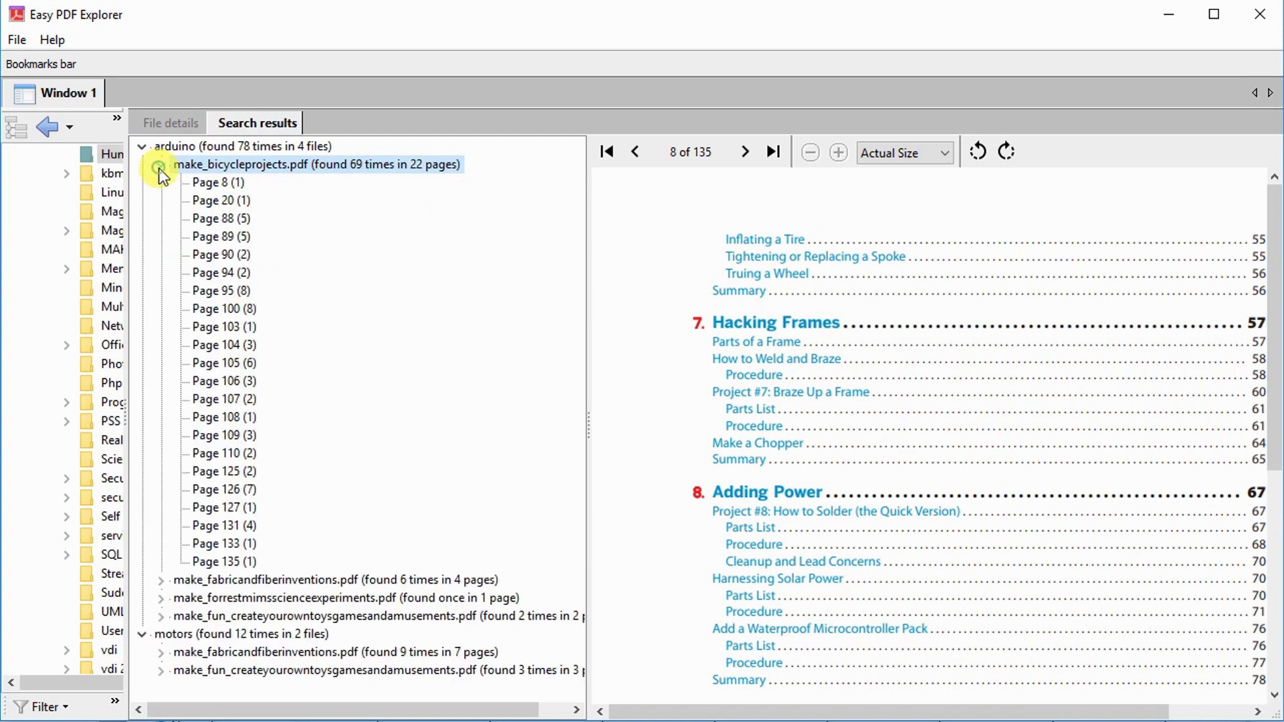
{"action": "left_click", "coordinate": [200, 182]}
{"action": "left_click", "coordinate": [210, 218]}
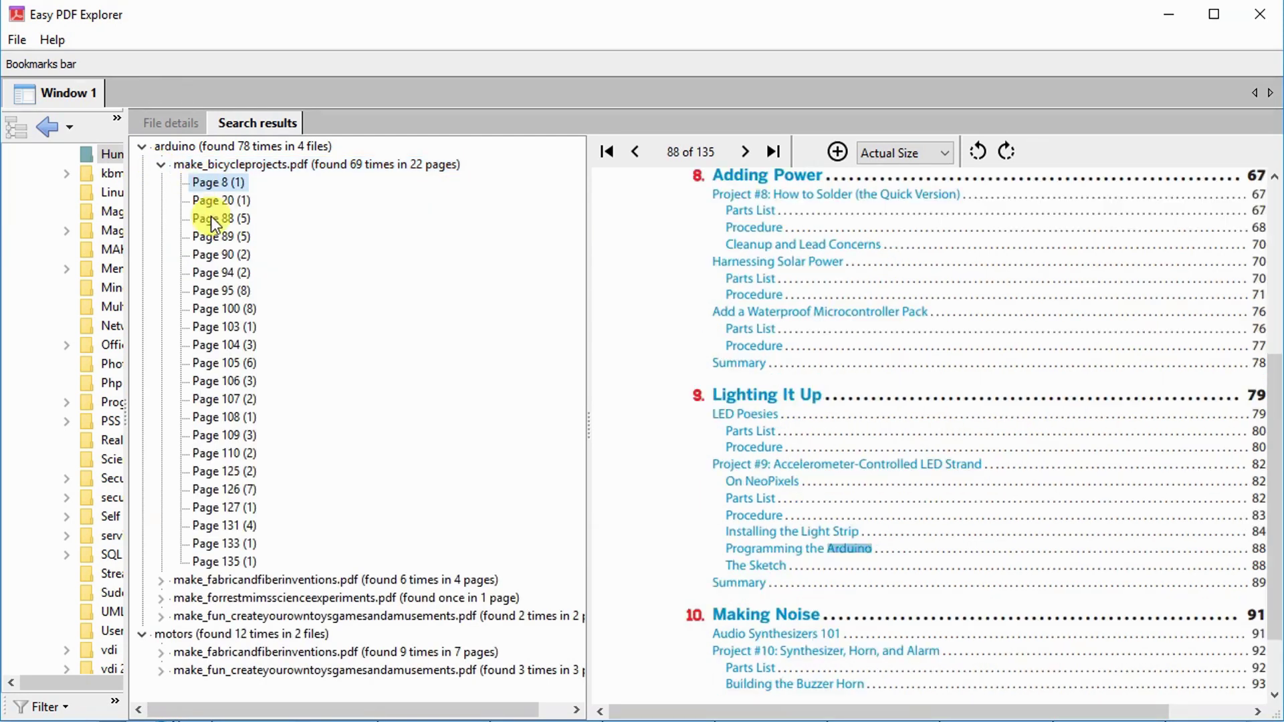
{"action": "left_click_drag", "start_coordinate": [1273, 543], "coordinate": [1238, 622]}
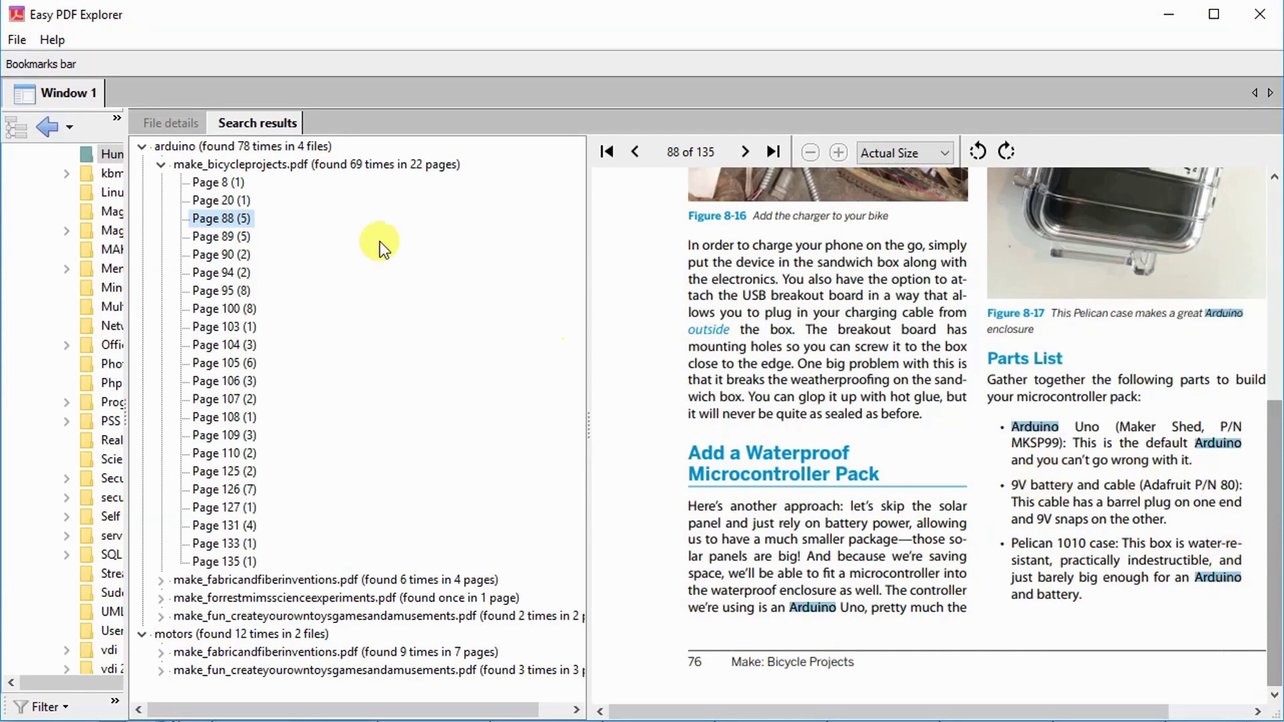
Step: Preview the fabric and fiber book's arduino and motors hits on page 182
{"action": "left_click", "coordinate": [161, 164]}
{"action": "left_click", "coordinate": [160, 183]}
{"action": "left_click", "coordinate": [217, 201]}
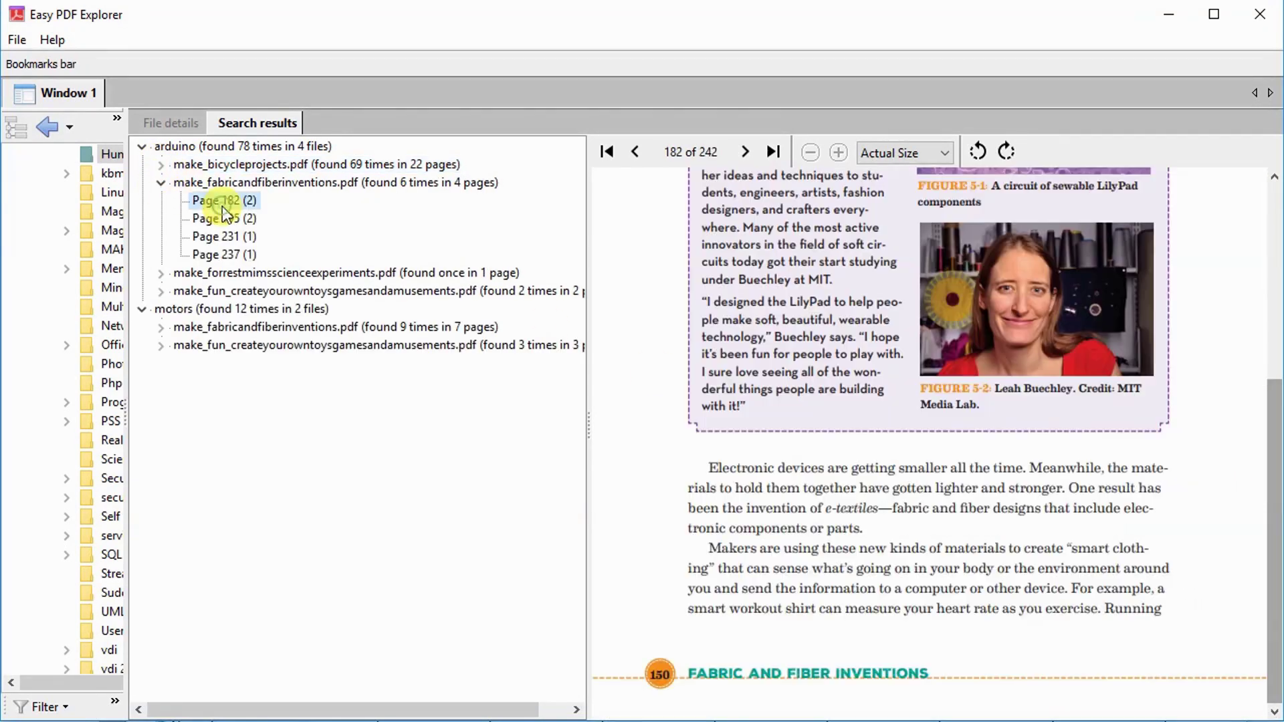
{"action": "left_click", "coordinate": [1272, 322]}
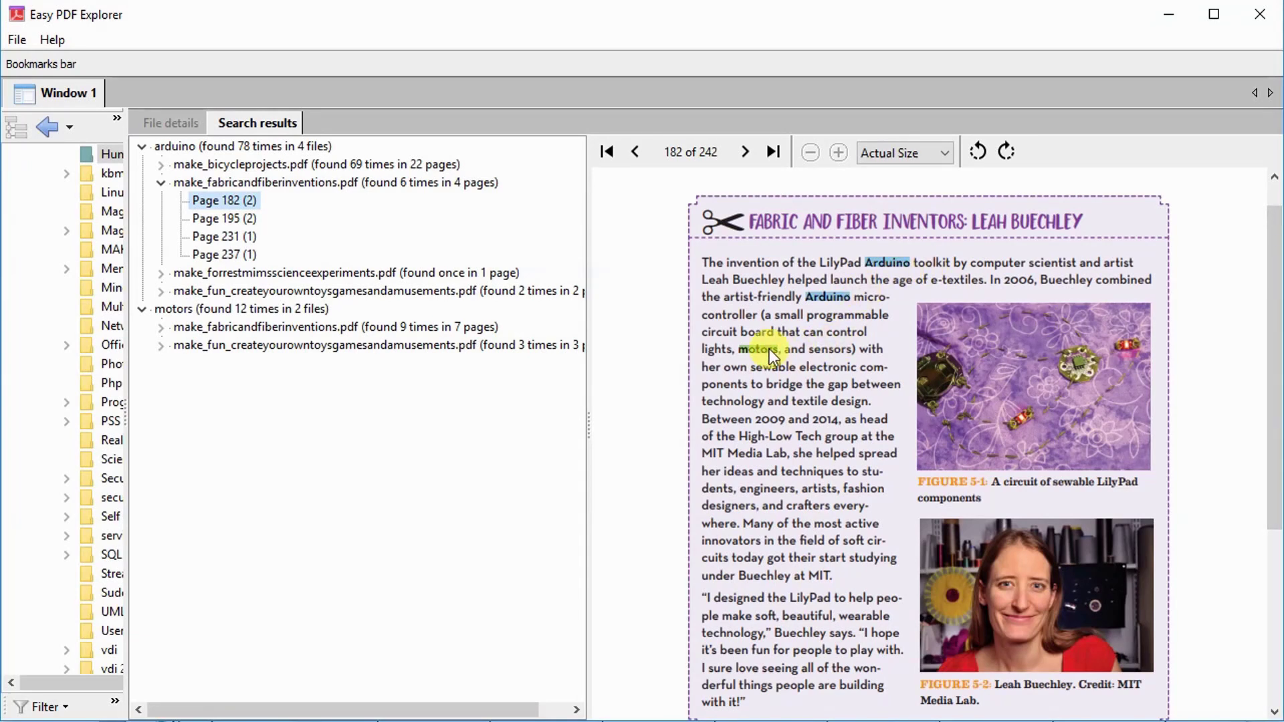
{"action": "left_click", "coordinate": [161, 328]}
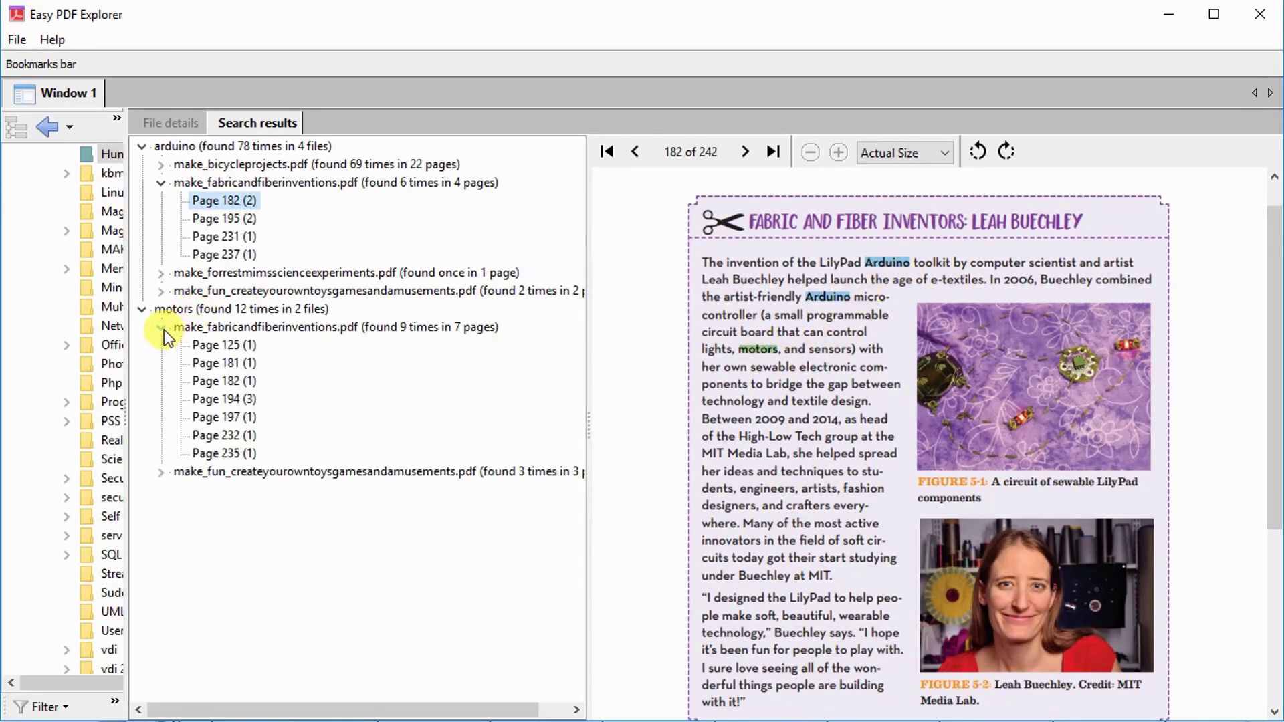
{"action": "left_click", "coordinate": [227, 381]}
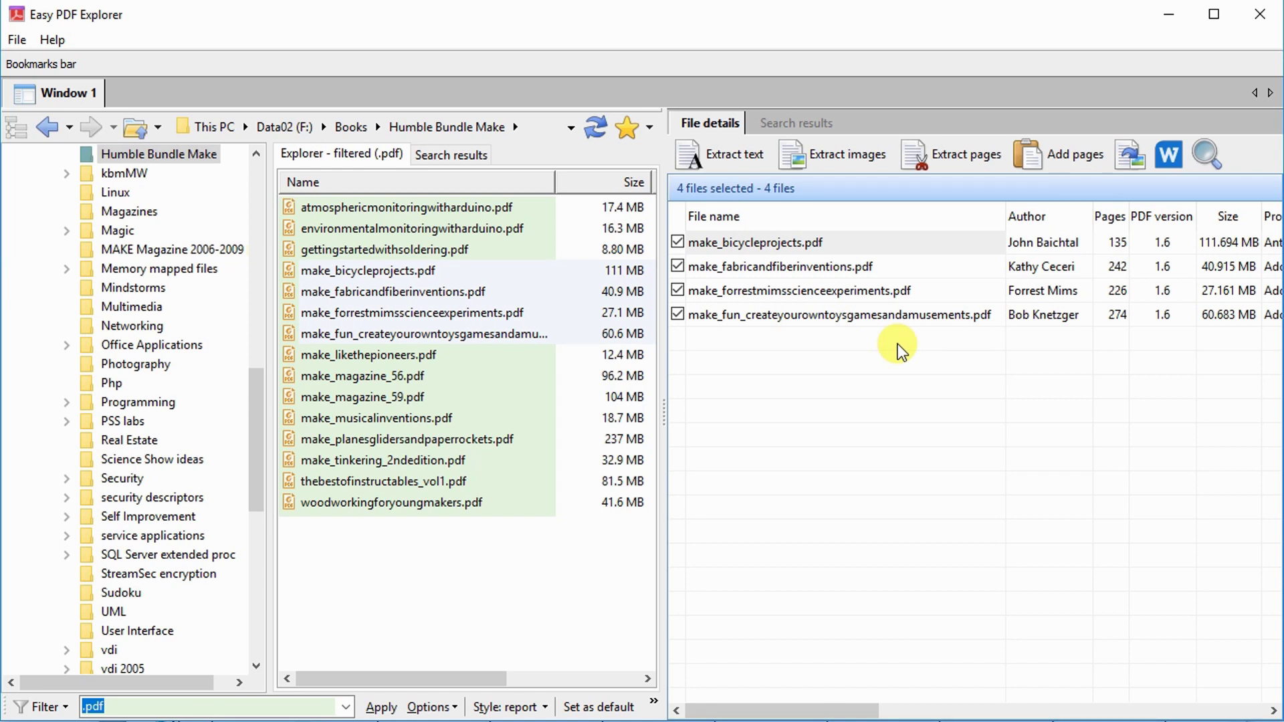
Step: Set the pages to extract to <FIRST:2>, <LAST:1> with 'Extract remaining pages' left unchecked
{"action": "left_click", "coordinate": [966, 167]}
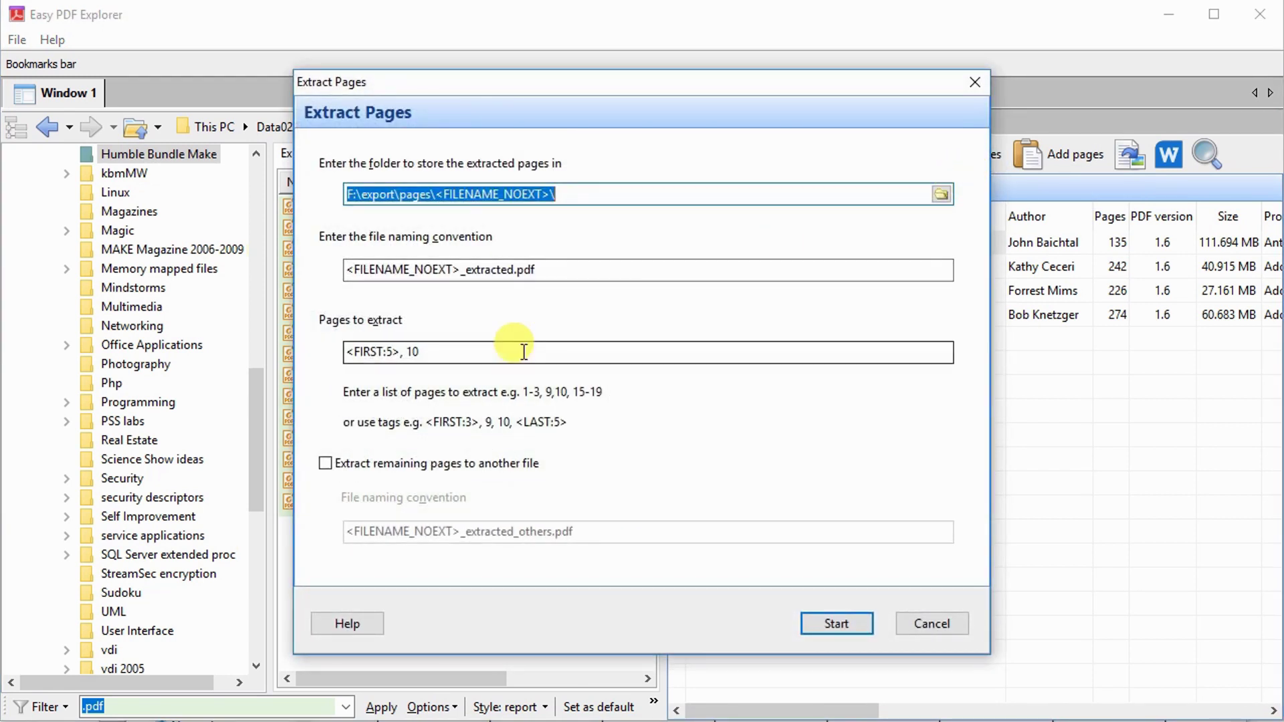
{"action": "left_click", "coordinate": [524, 351]}
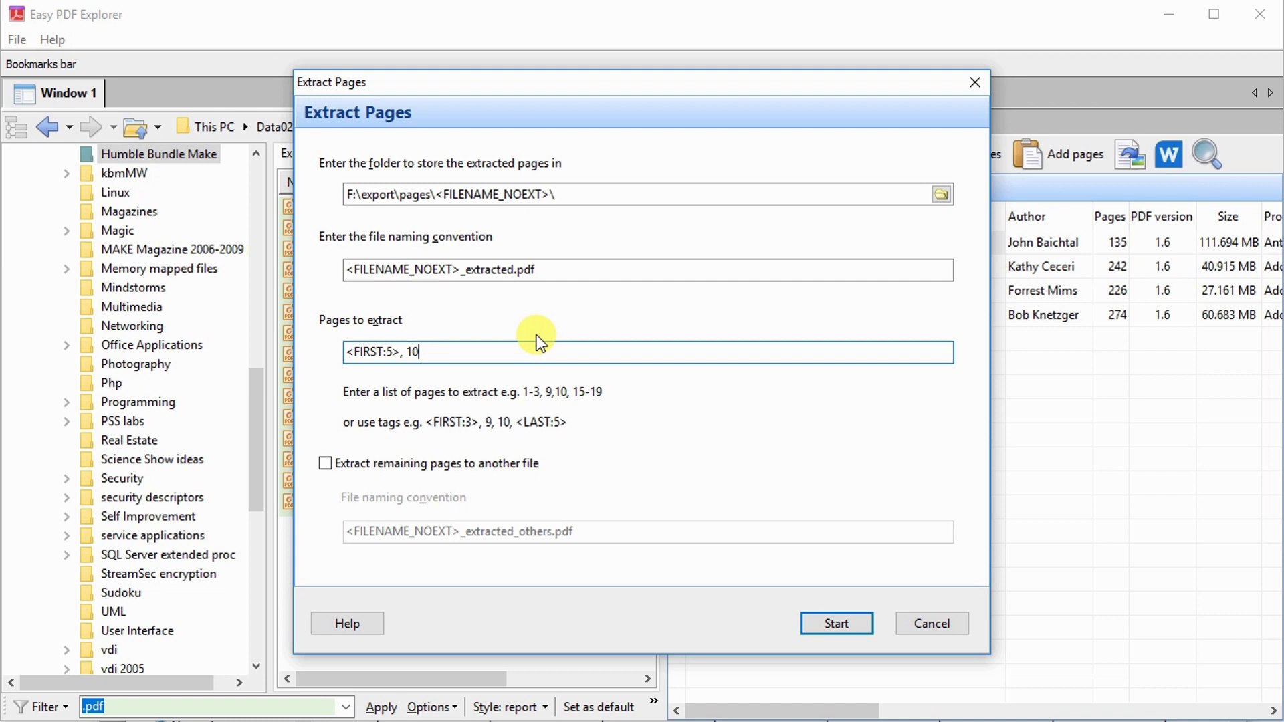
{"action": "key", "text": "BackSpace"}
{"action": "key", "text": "BackSpace"}
{"action": "type", "text": "<LAST"}
{"action": "type", "text": ":"}
{"action": "type", "text": "5>"}
{"action": "key", "text": "ctrl+a"}
{"action": "key", "text": "BackSpace"}
{"action": "type", "text": "5-6, 9-10"}
{"action": "key", "text": "ctrl+a"}
{"action": "key", "text": "BackSpace"}
{"action": "type", "text": "<FIRST:2>, <LAST"}
{"action": "left_click", "coordinate": [324, 464]}
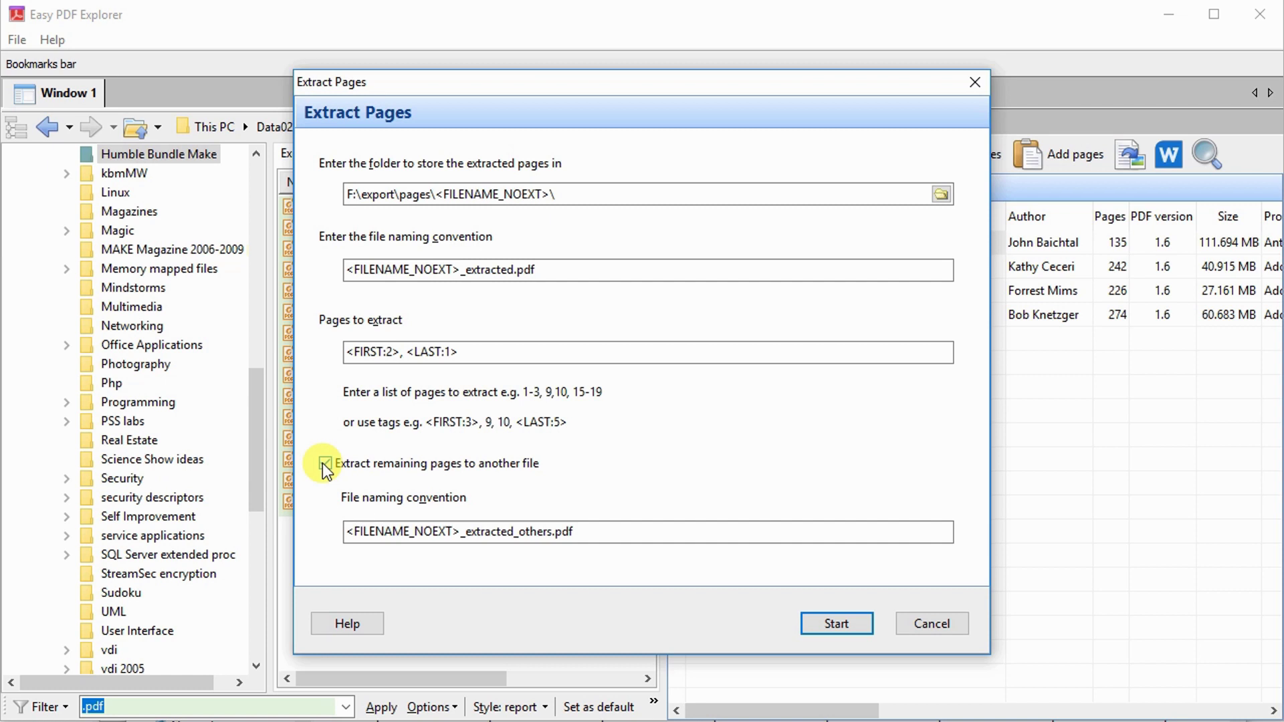
{"action": "left_click", "coordinate": [324, 463]}
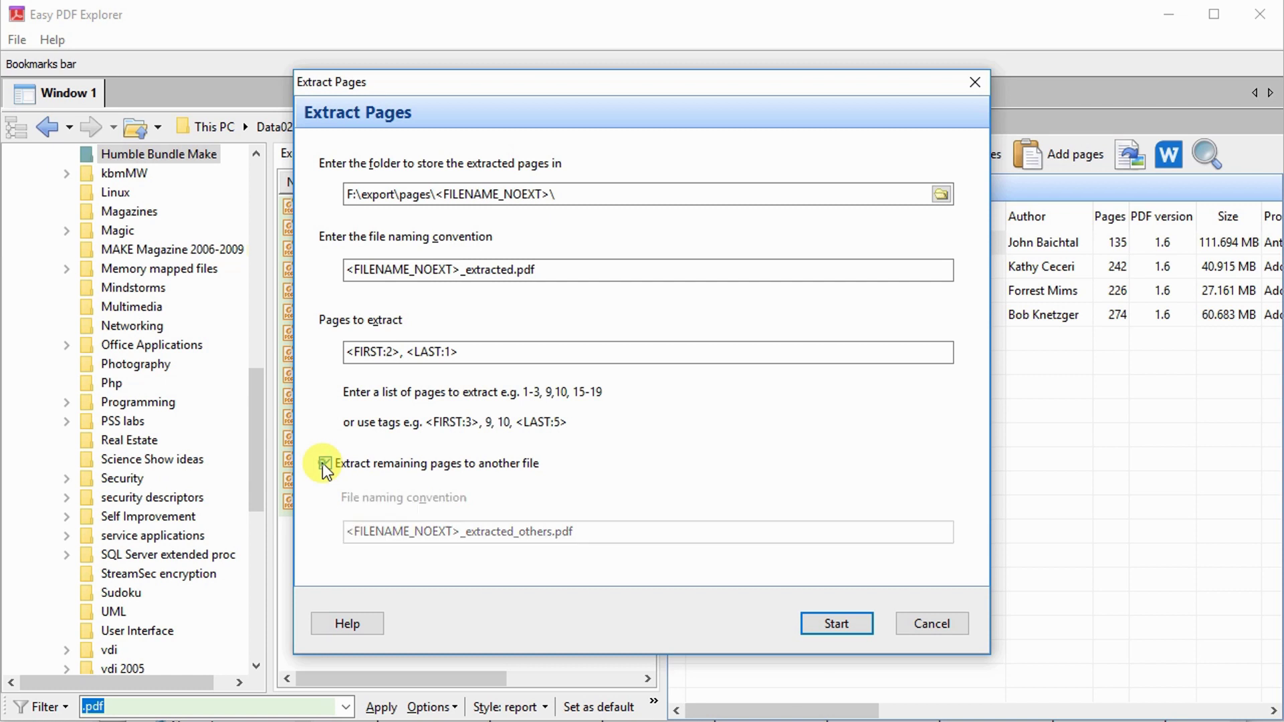
Step: Run the page extraction and check the bicycle projects extracted PDF in Foxit Reader, then close it
{"action": "left_click", "coordinate": [820, 623]}
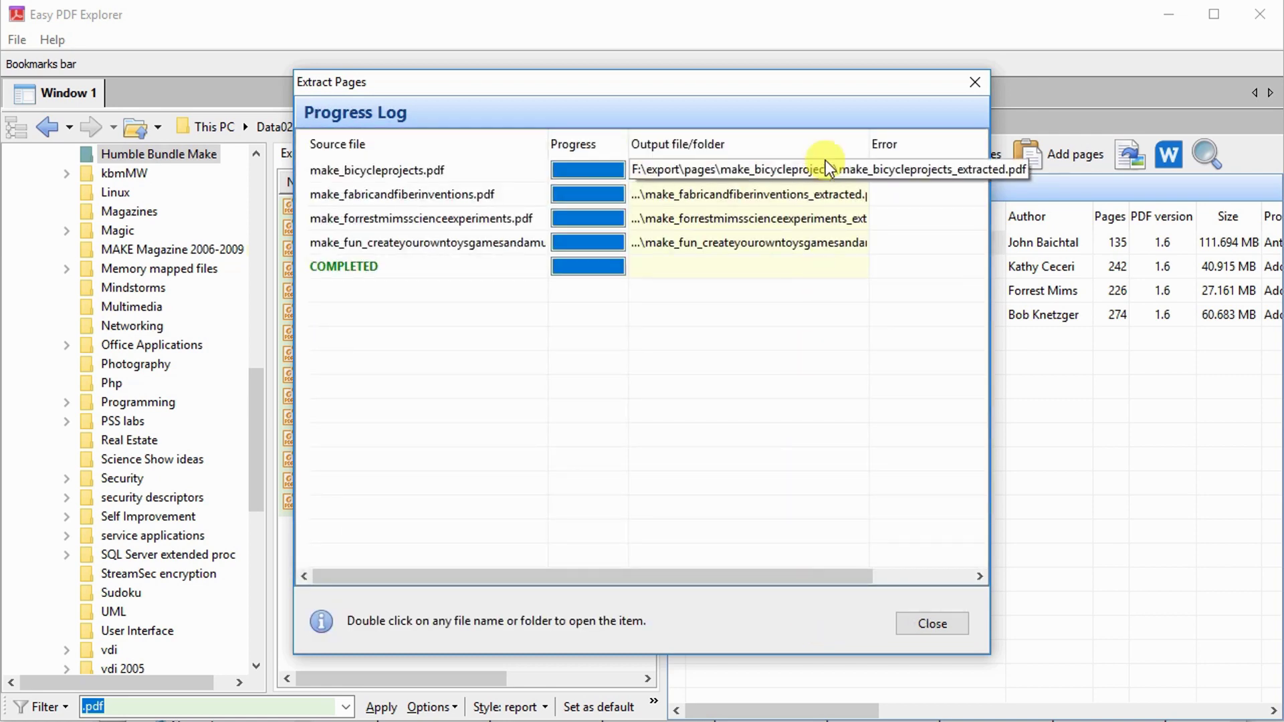
{"action": "double_click", "coordinate": [823, 170]}
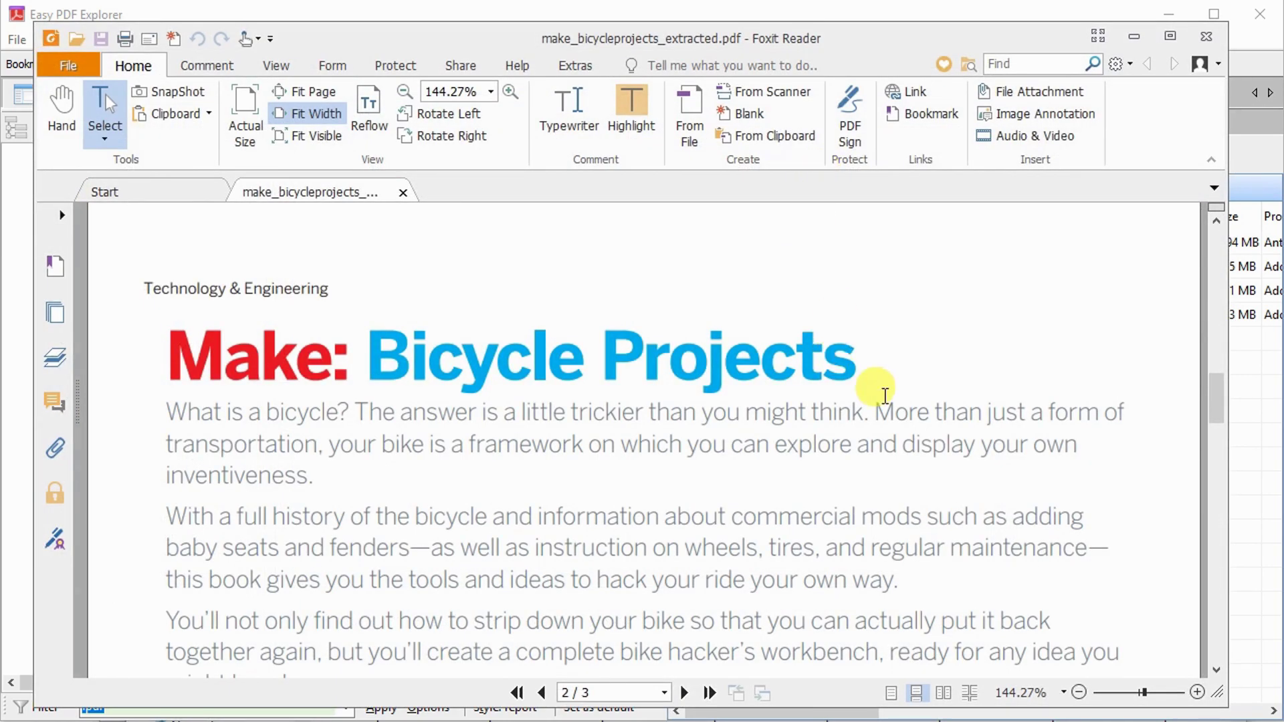
{"action": "left_click_drag", "start_coordinate": [1215, 402], "coordinate": [1216, 531]}
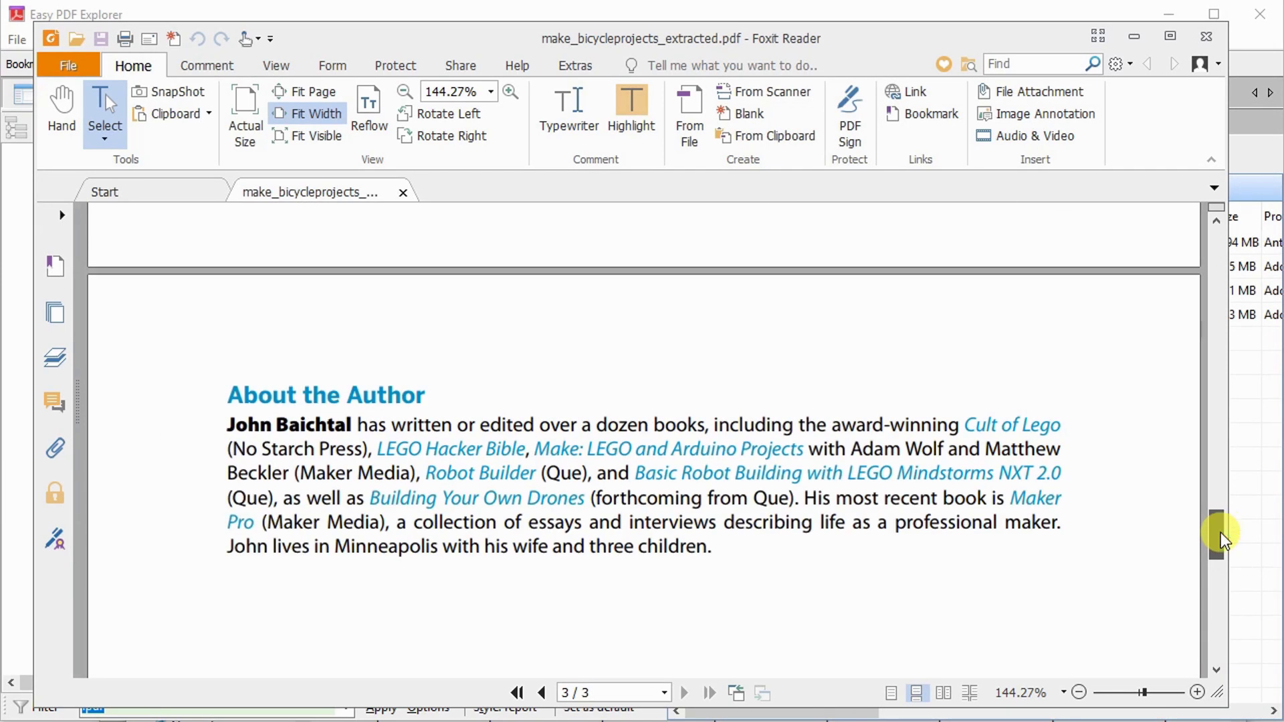
{"action": "left_click", "coordinate": [1206, 36]}
Step: Open make_forrestmimsscienceexperiments_extracted.pdf and scroll through its 3 extracted pages
{"action": "left_click", "coordinate": [729, 191]}
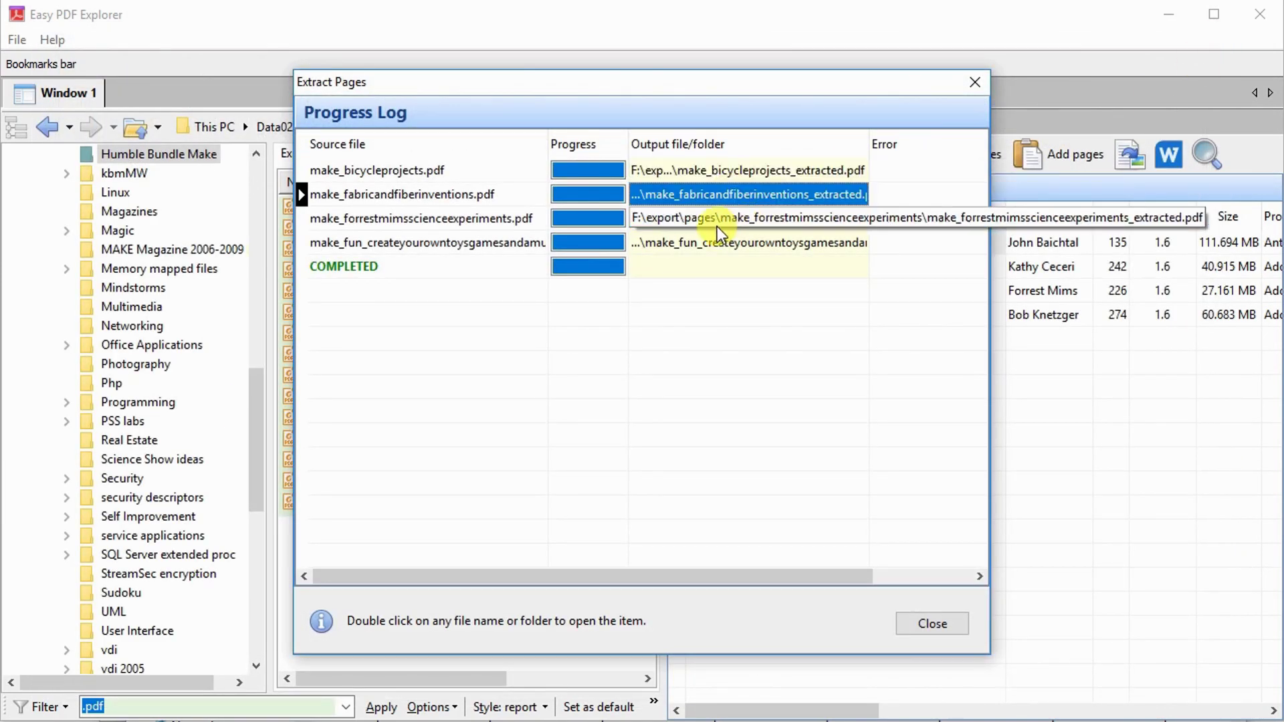
{"action": "double_click", "coordinate": [751, 226]}
{"action": "left_click_drag", "start_coordinate": [1221, 454], "coordinate": [1236, 295]}
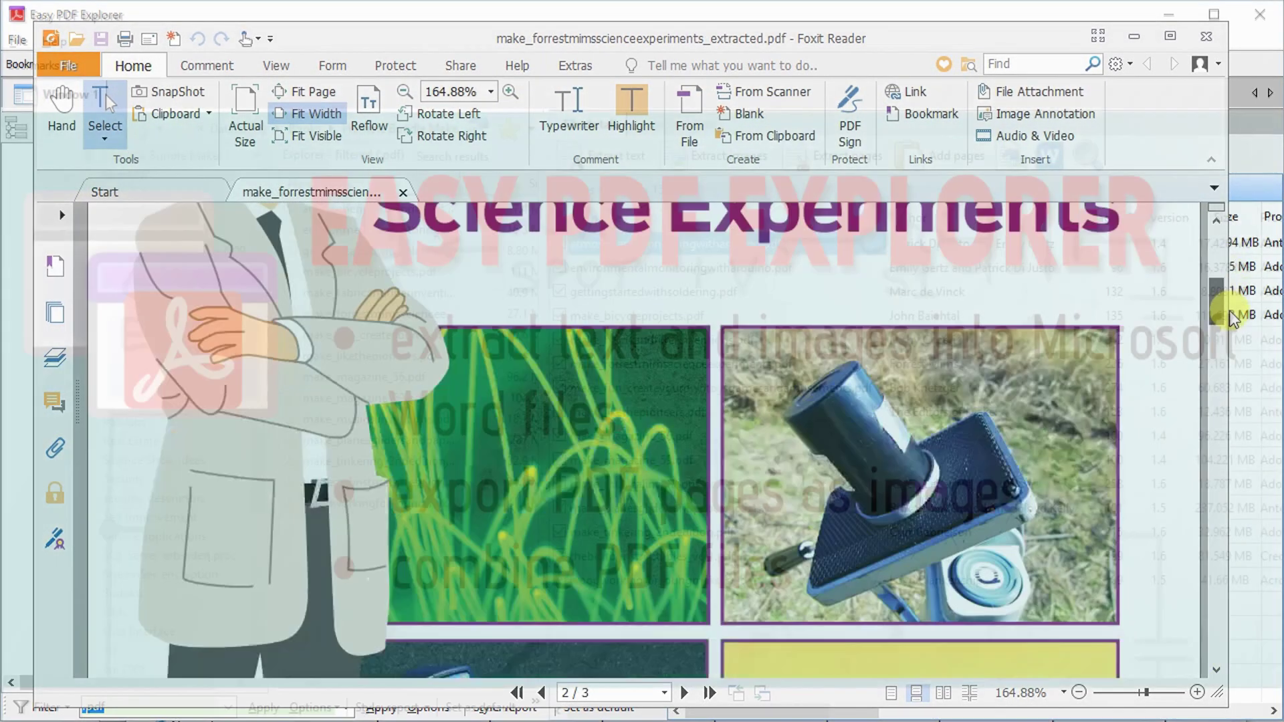